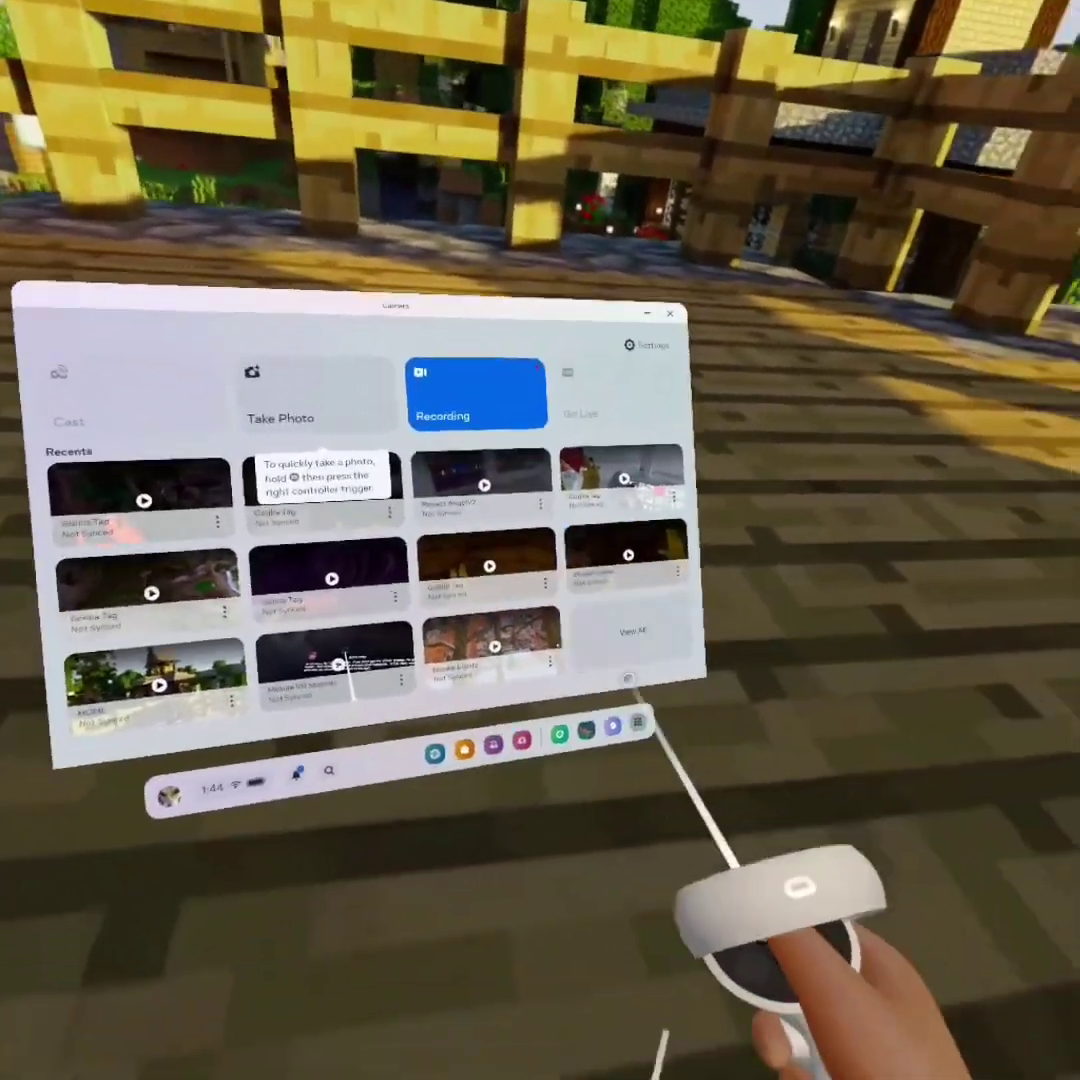
# - Open Meta Quest Browser from the app library and load the Gmail inbox at gmail.com
pyautogui.click(641, 724)
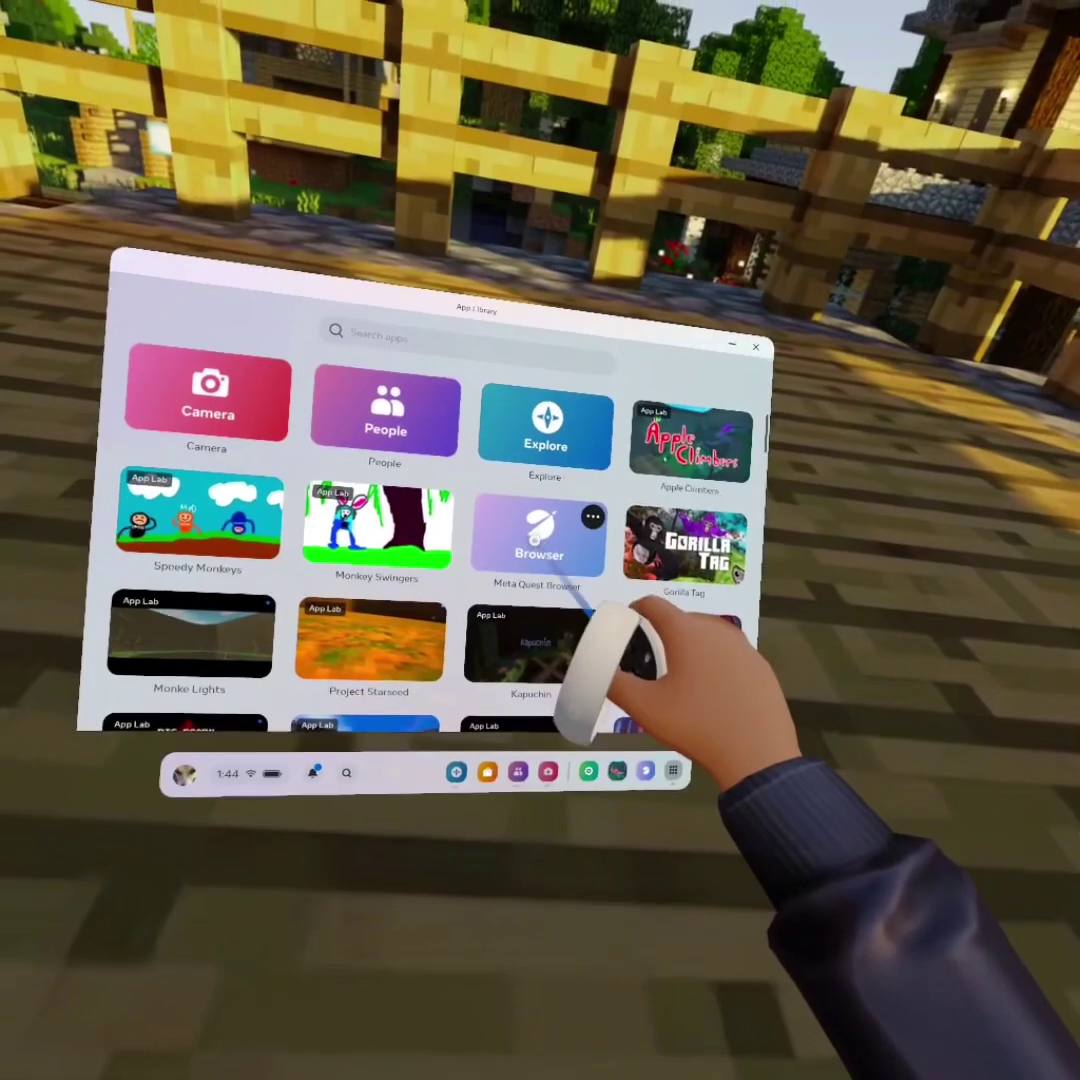
pyautogui.click(568, 588)
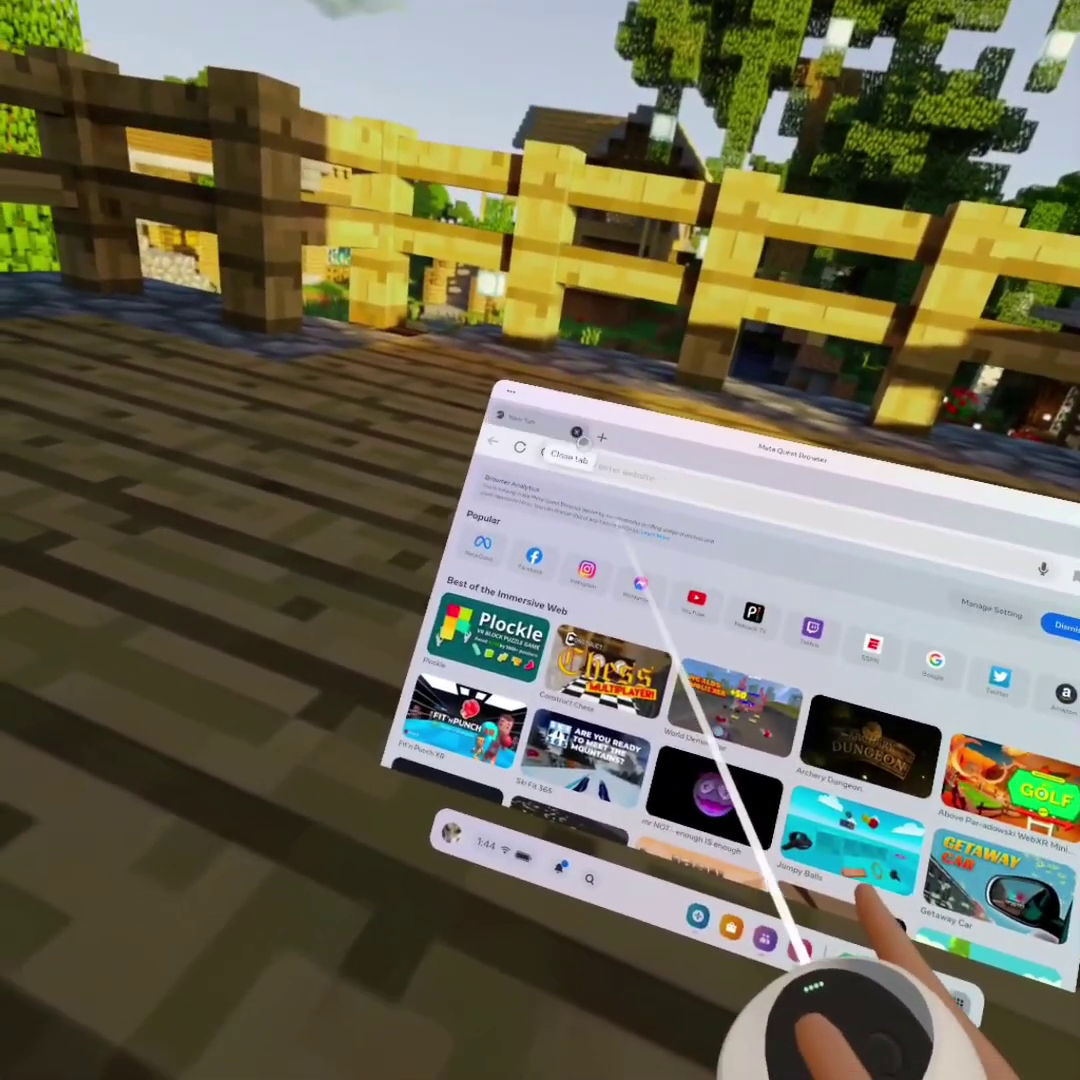
pyautogui.click(612, 468)
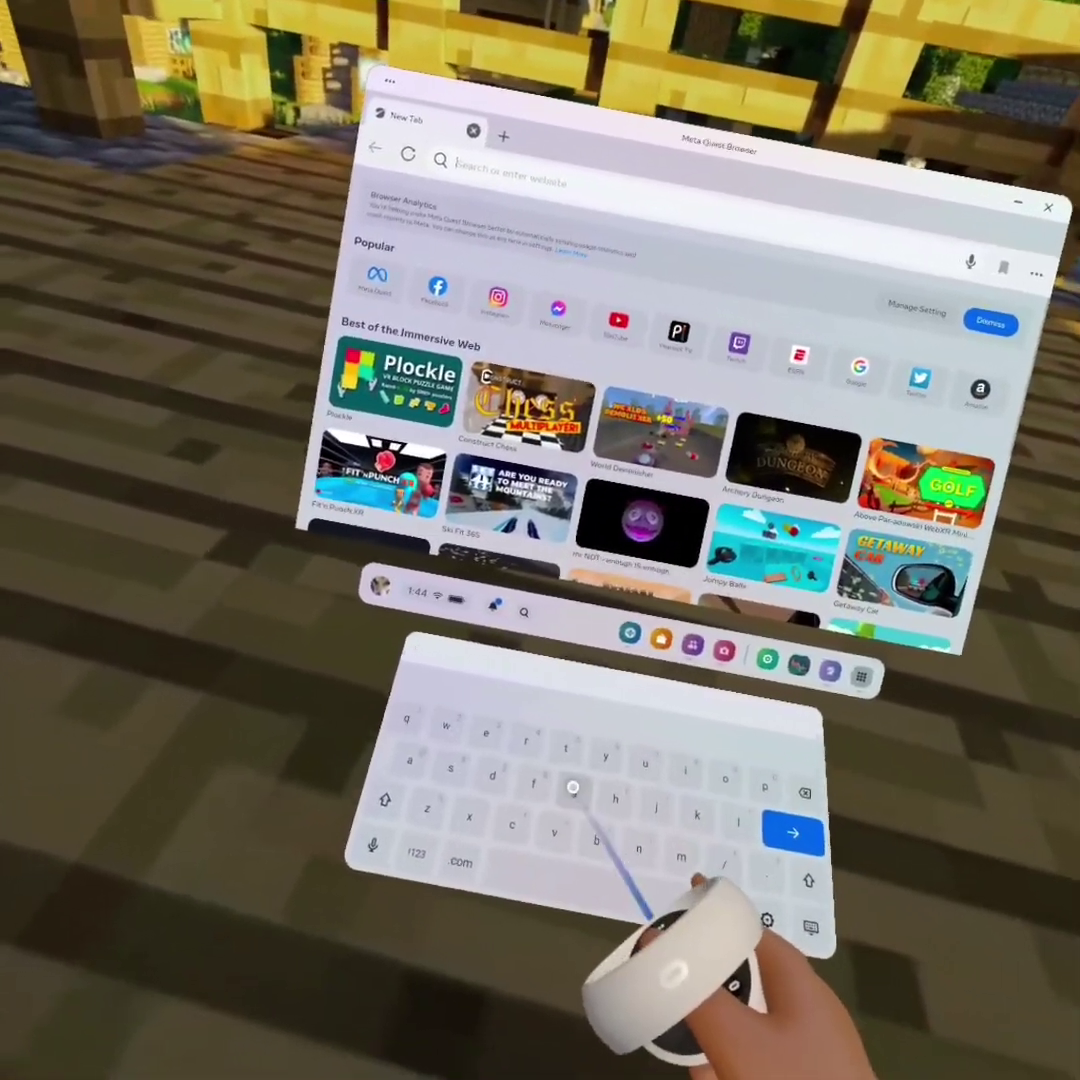
pyautogui.click(572, 788)
pyautogui.click(671, 862)
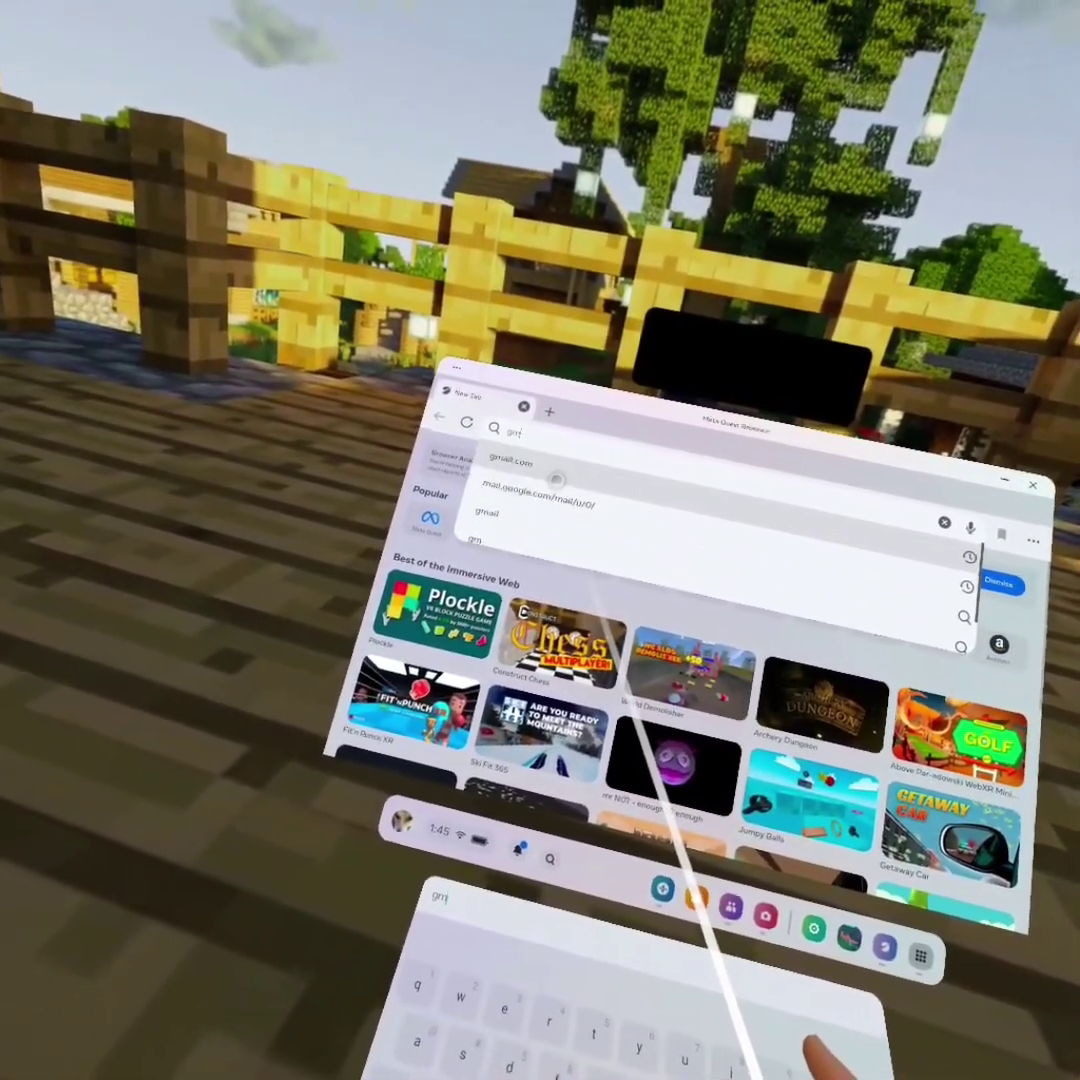
pyautogui.click(600, 700)
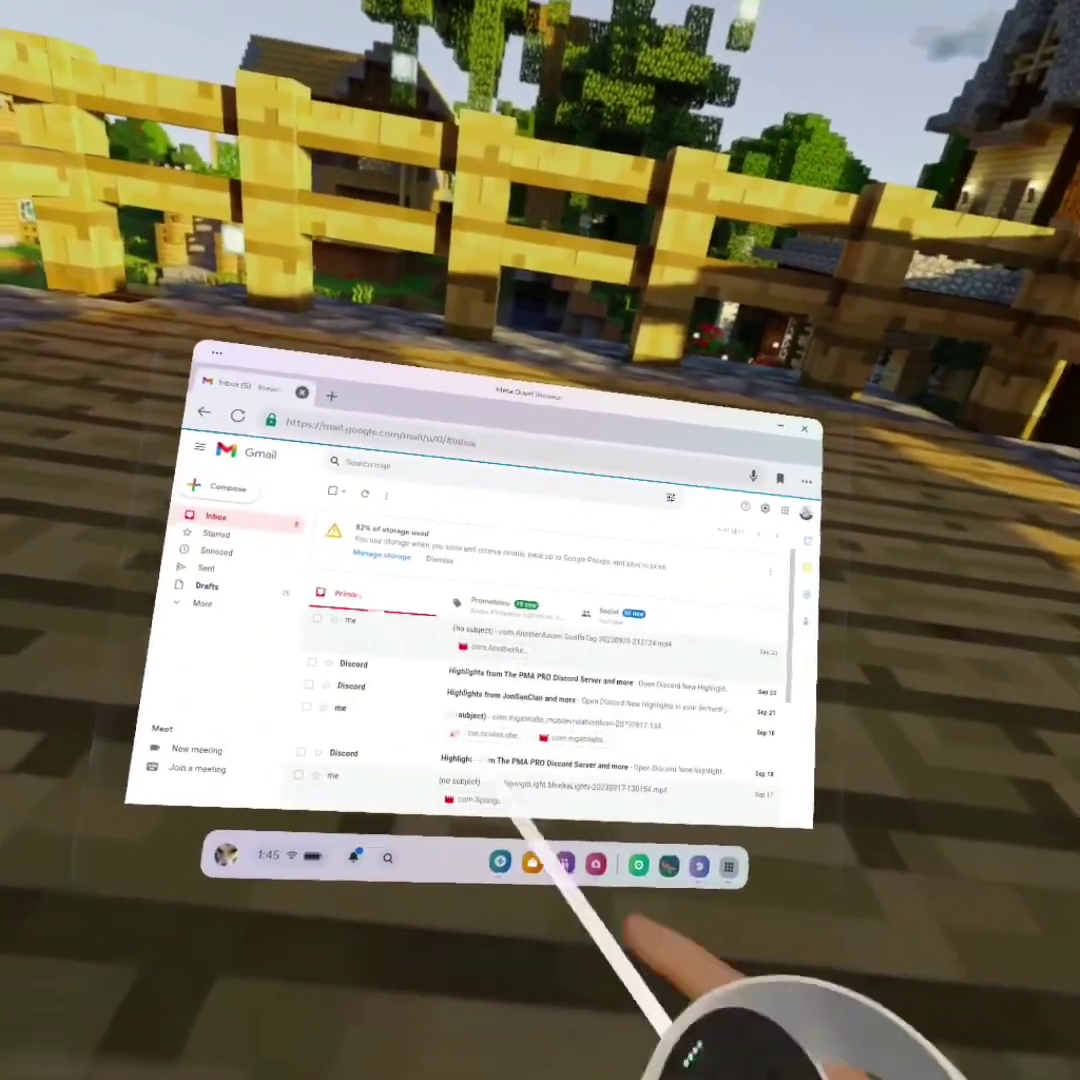
pyautogui.click(806, 512)
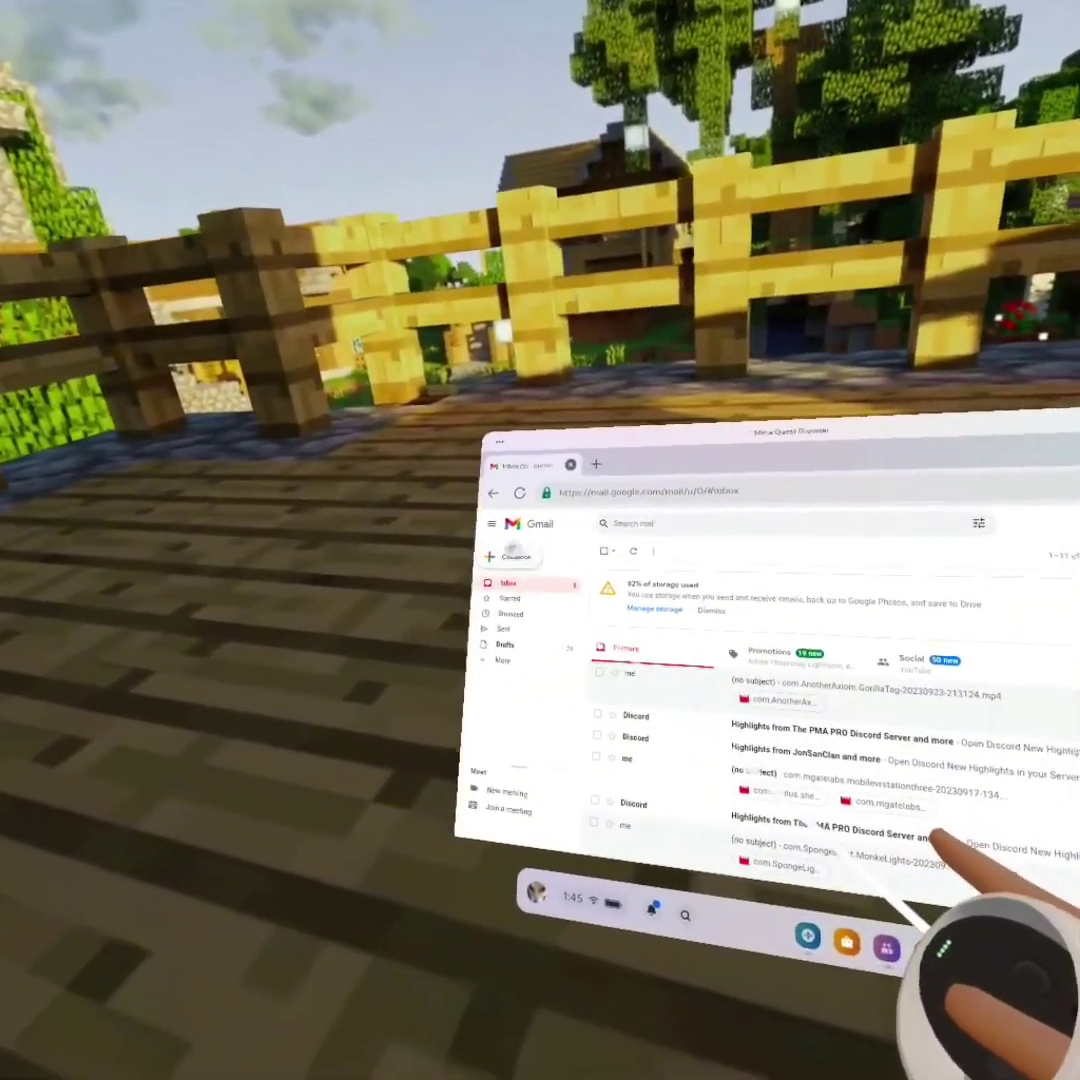
# - Draft a new email to your own address with com.AnotherAxiom.GorillaTag-20230924-152007.mp4 attached, and close the message window
pyautogui.click(512, 554)
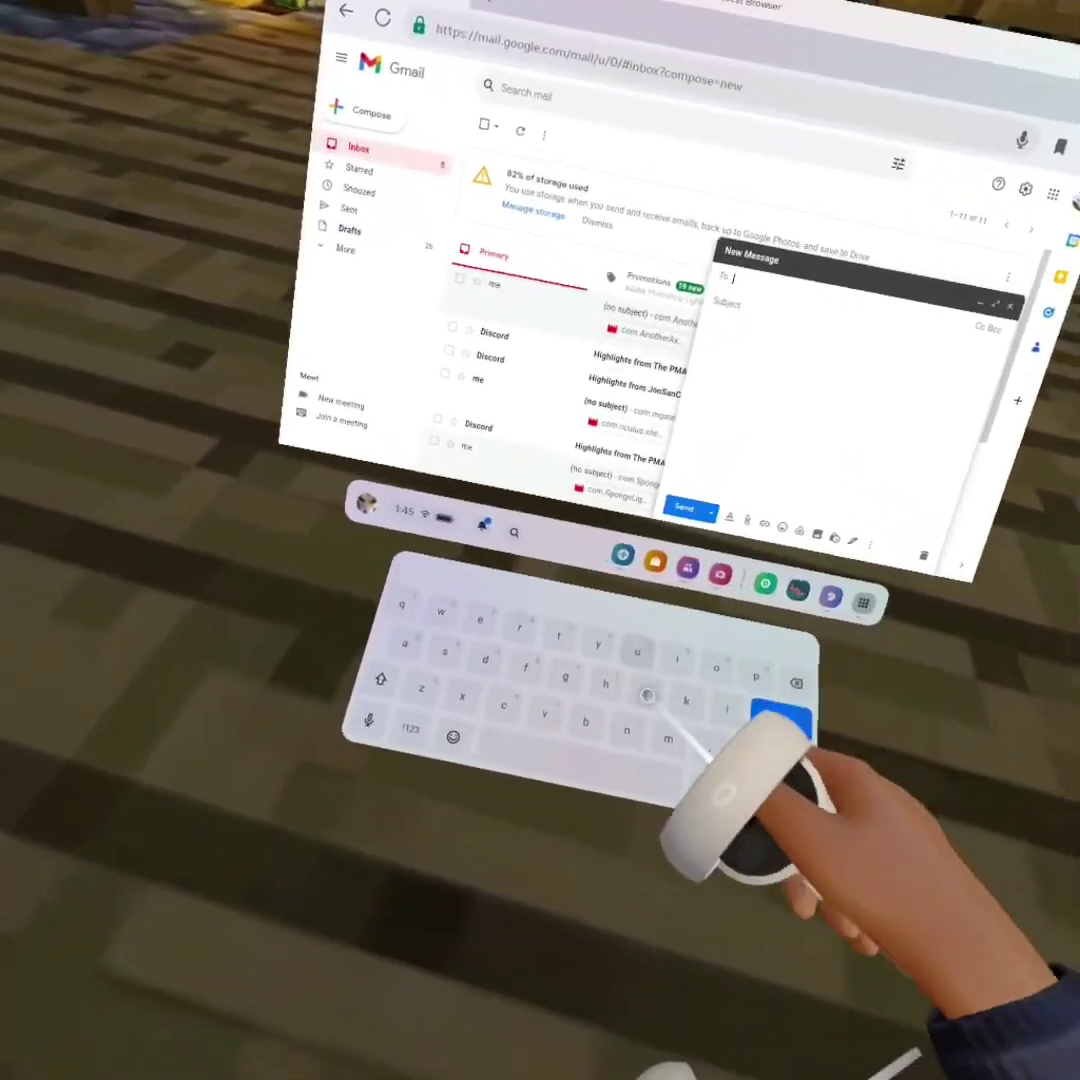
pyautogui.write('b')
pyautogui.click(714, 444)
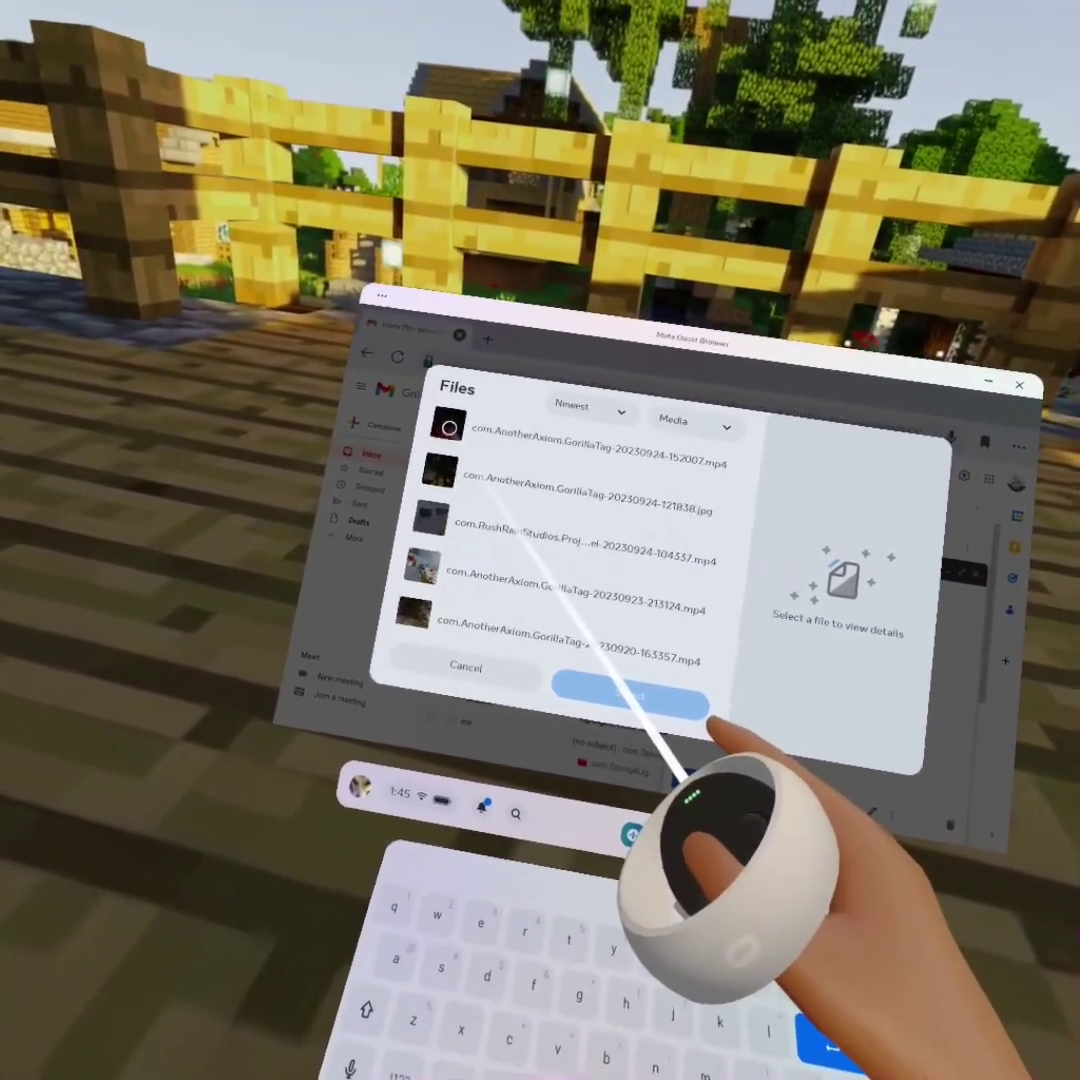
pyautogui.click(441, 436)
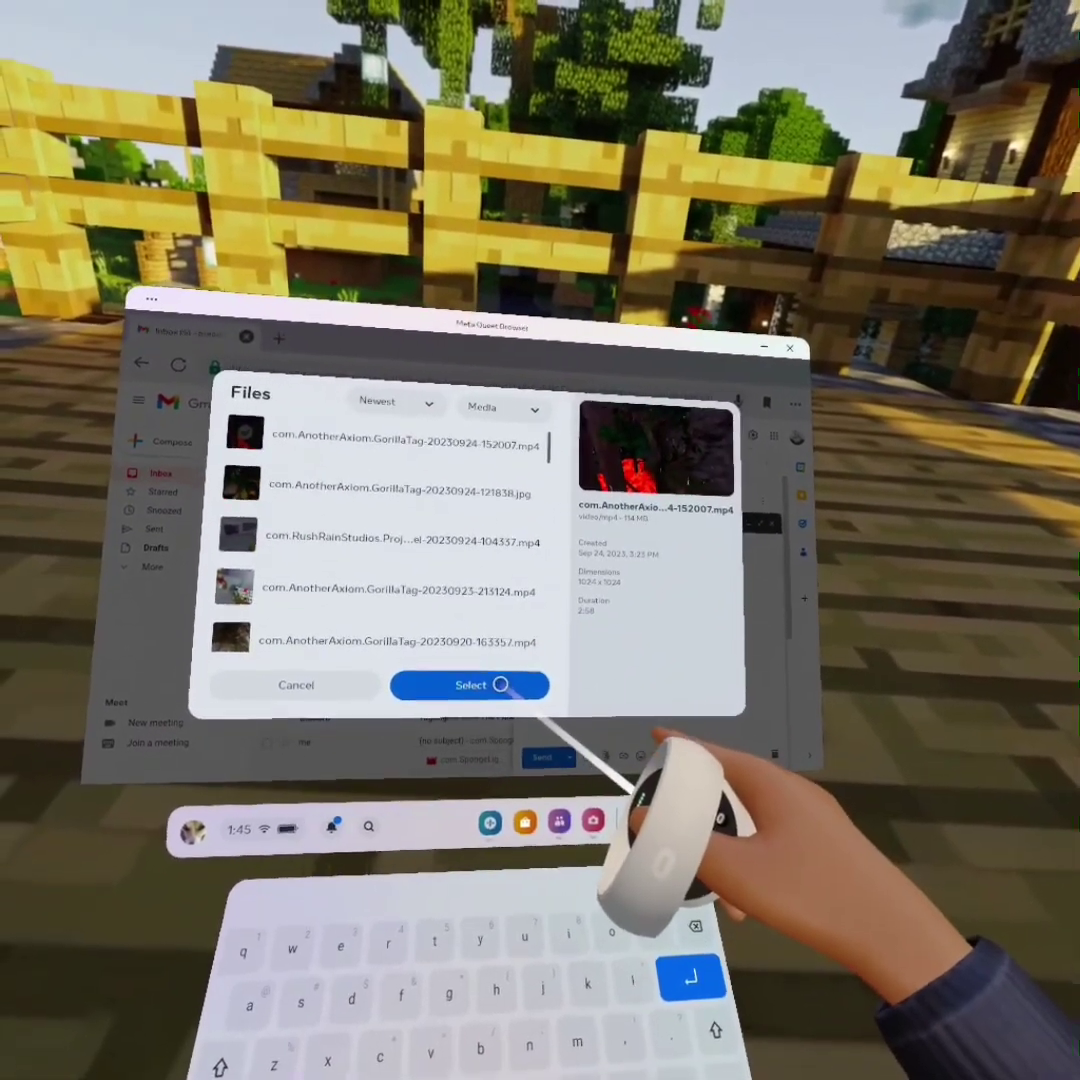
pyautogui.click(500, 683)
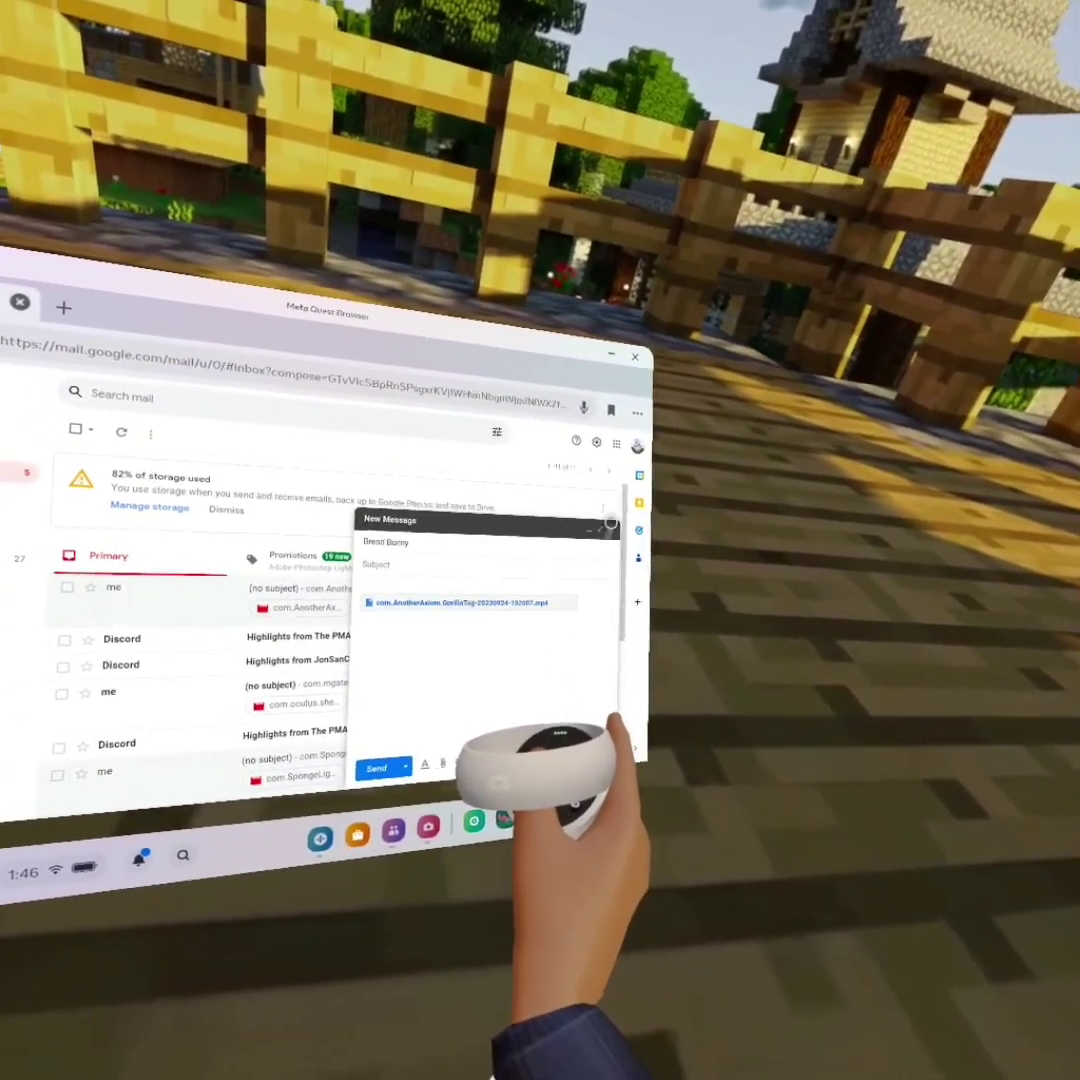
pyautogui.click(590, 537)
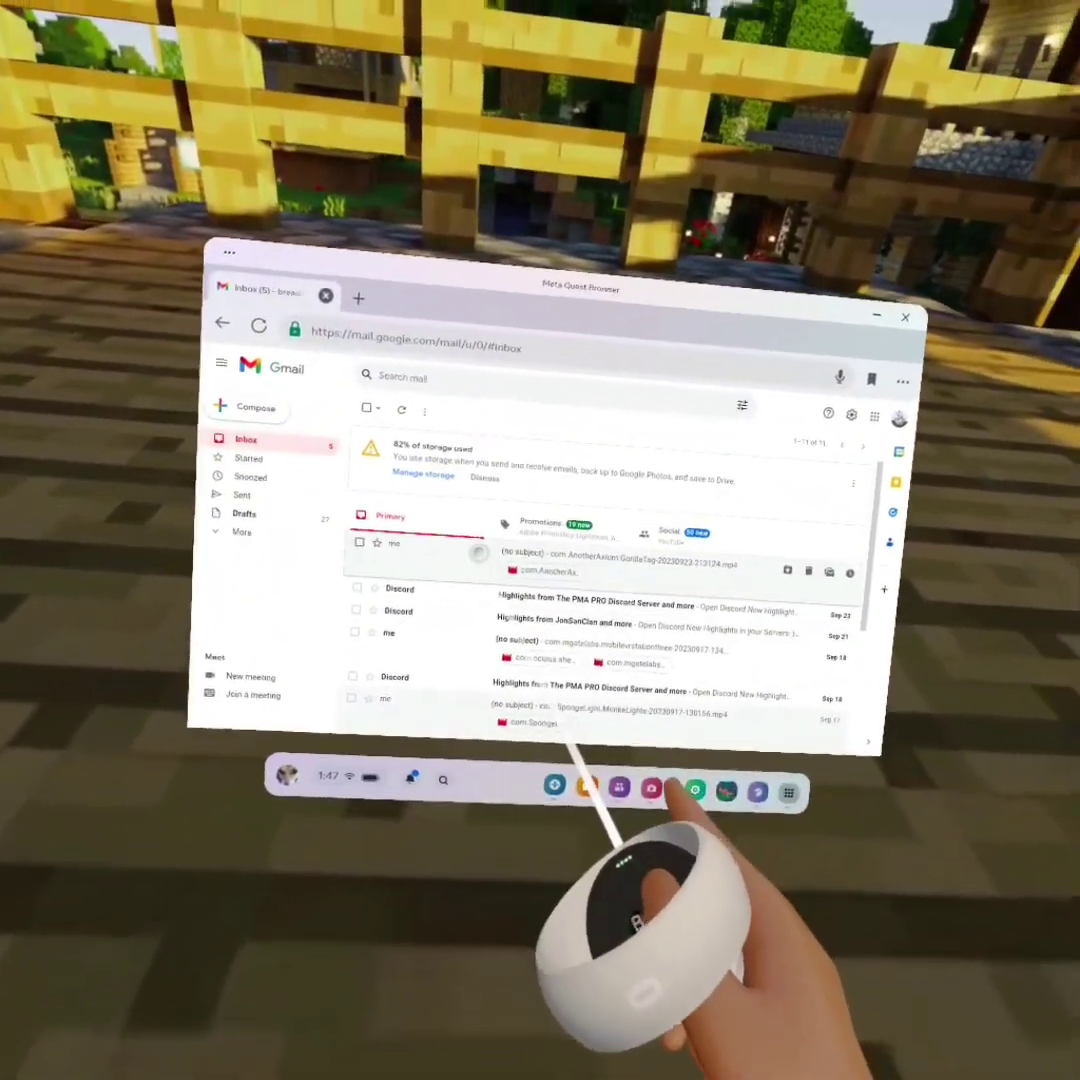
# - Open the inbox email containing the mobilevrstationthree recording and view com.mgatelabs.mobilevrstationthree-20230917-134915.mp4 in Google Drive
pyautogui.scroll(-2, 585, 735)
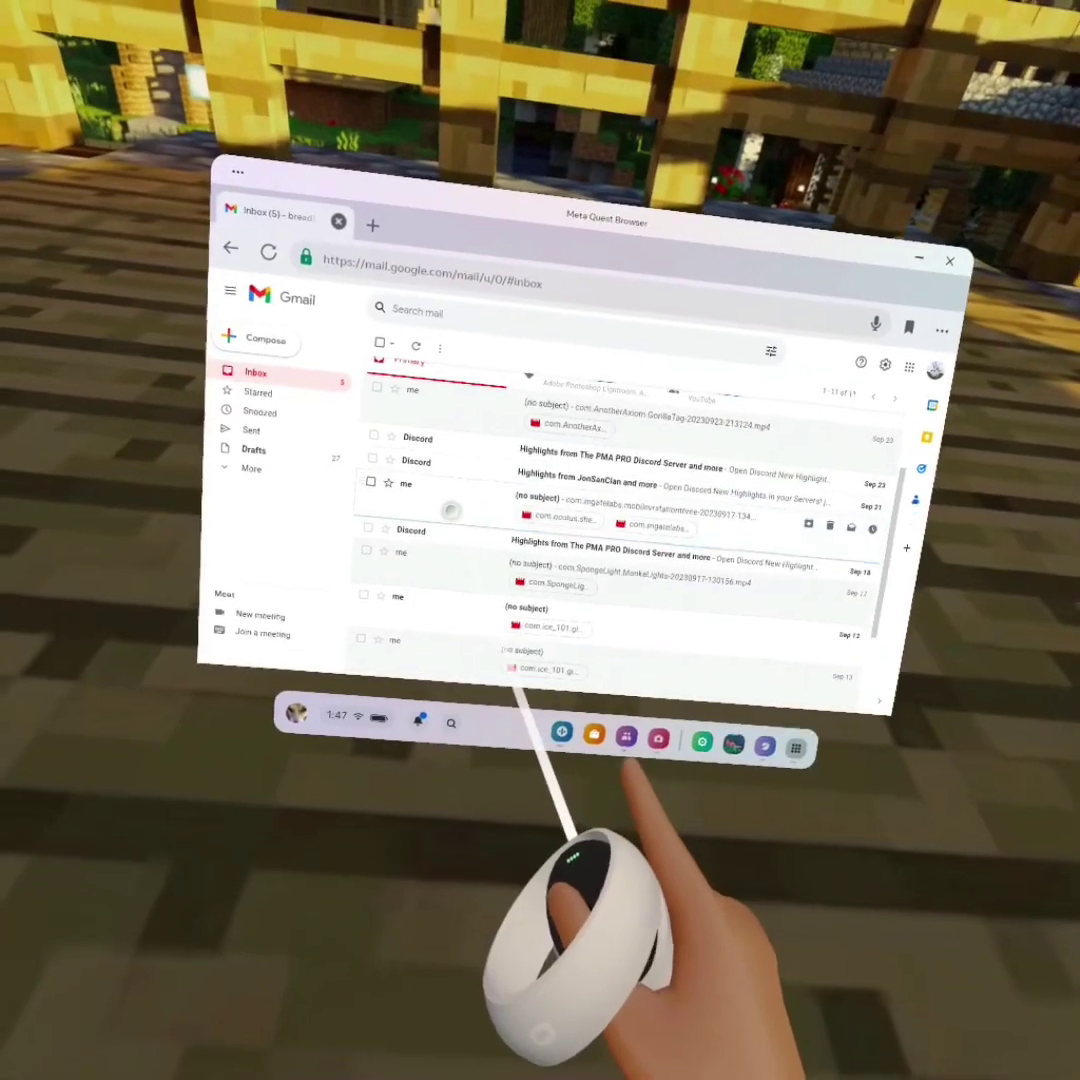
pyautogui.click(451, 511)
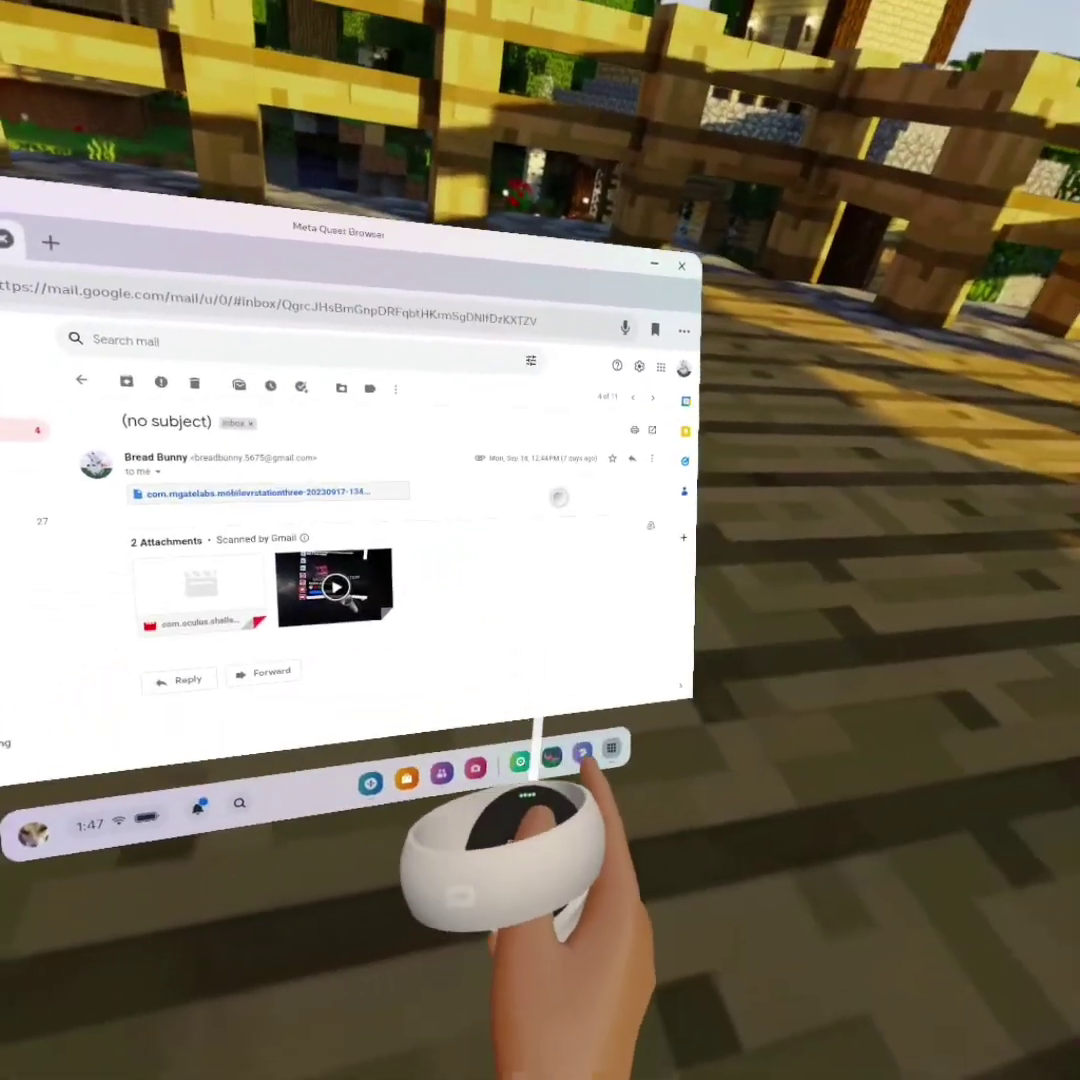
pyautogui.click(300, 492)
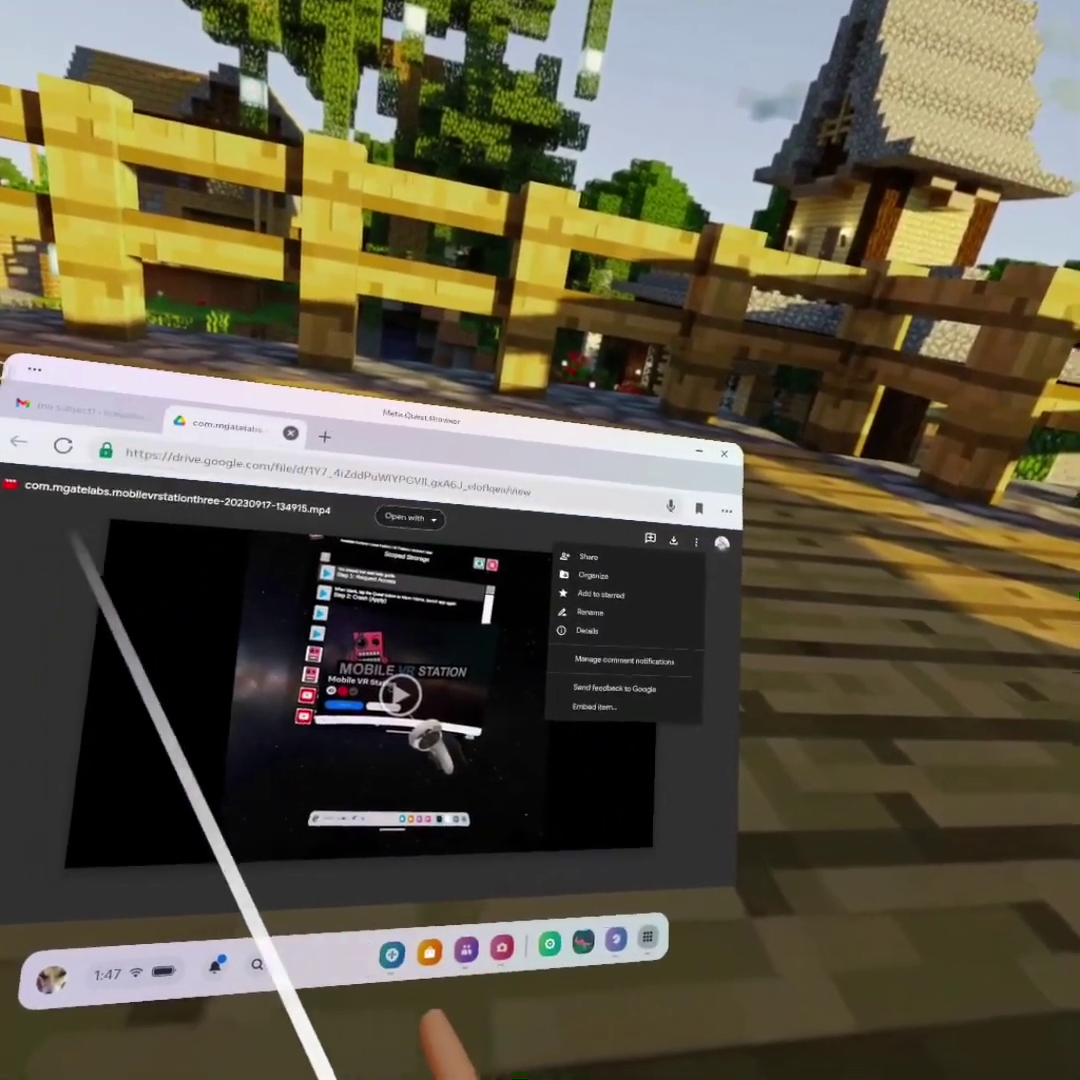
# - Show the additional file actions available for the Google Drive video
pyautogui.press('super')
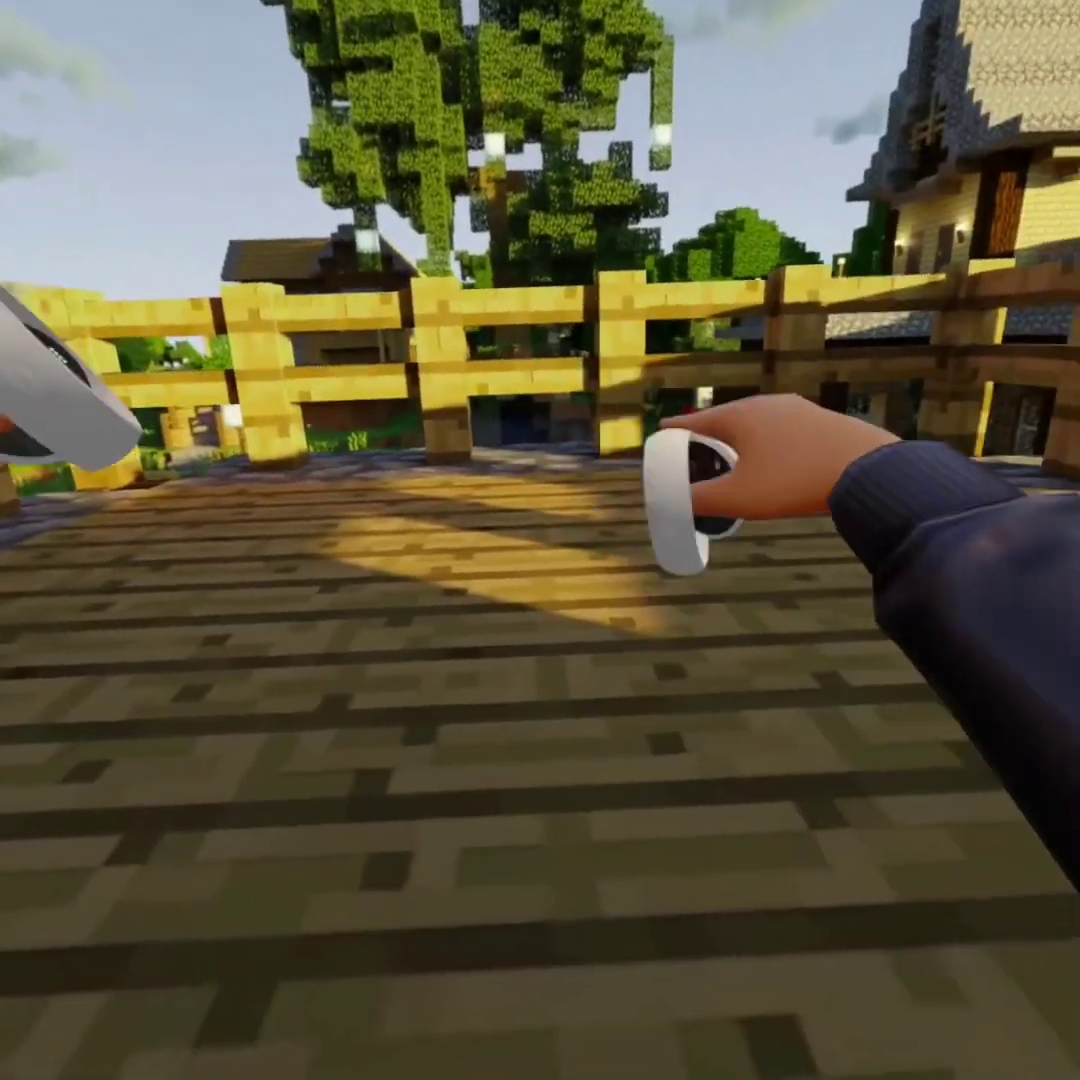
pyautogui.press('super')
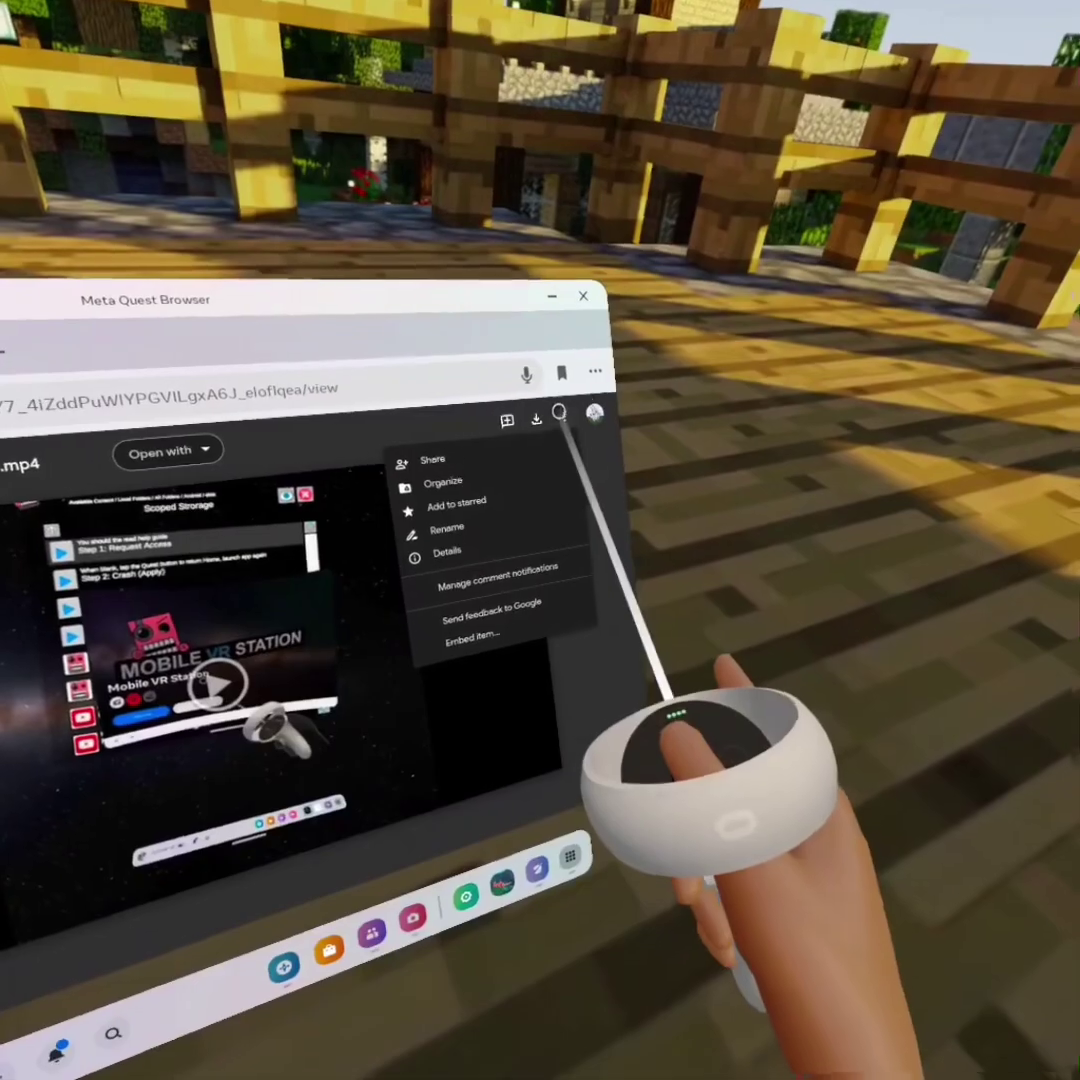
pyautogui.click(593, 442)
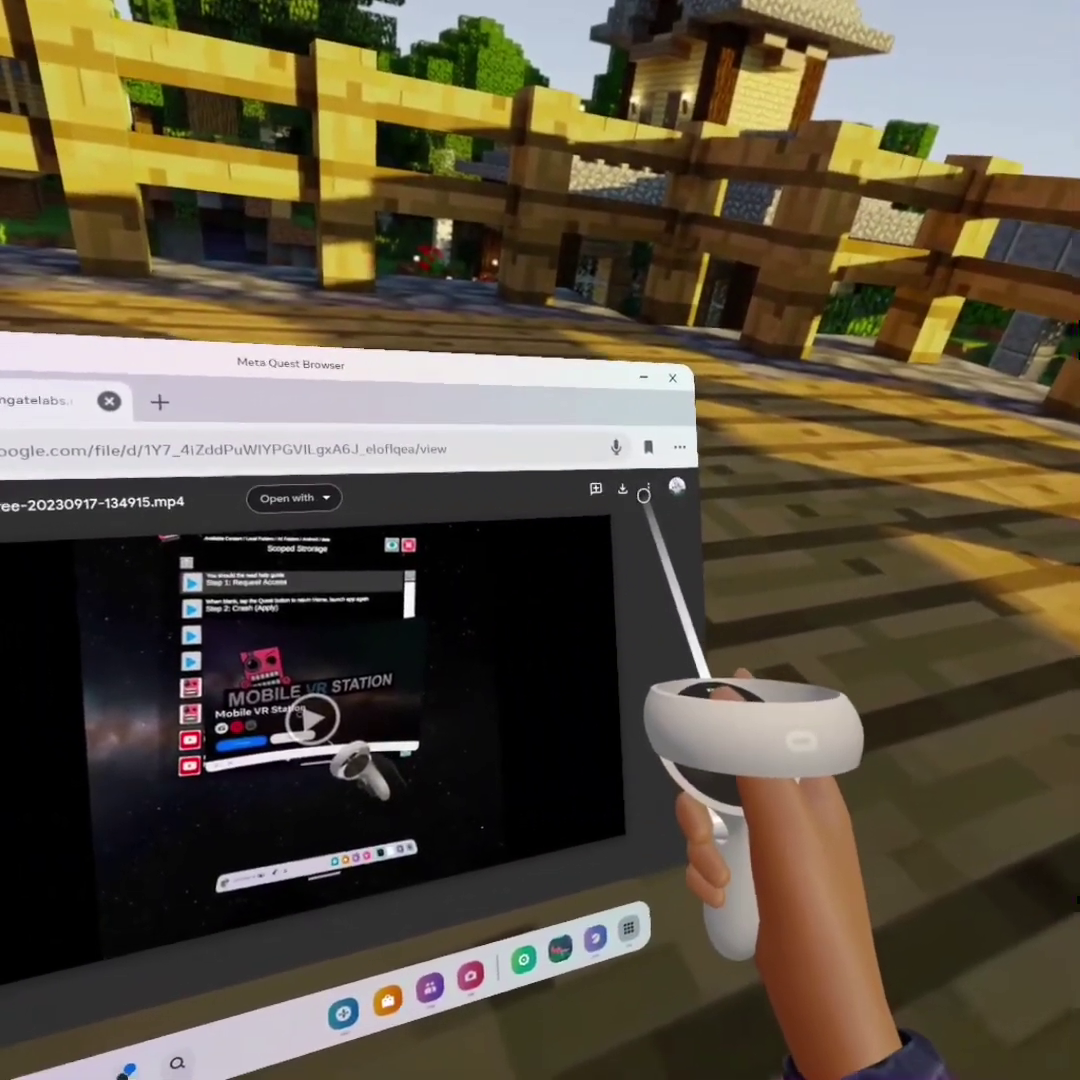
pyautogui.click(644, 492)
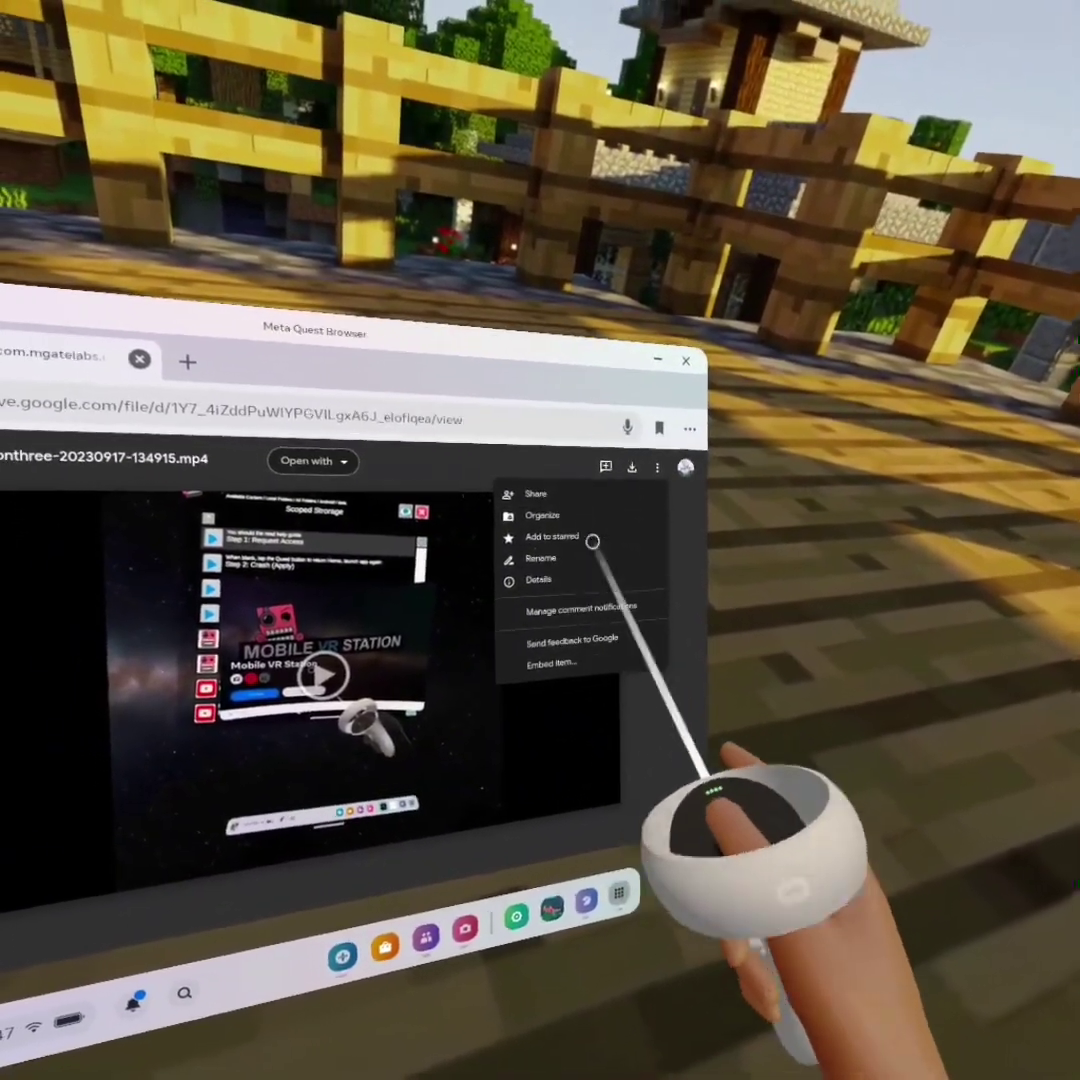
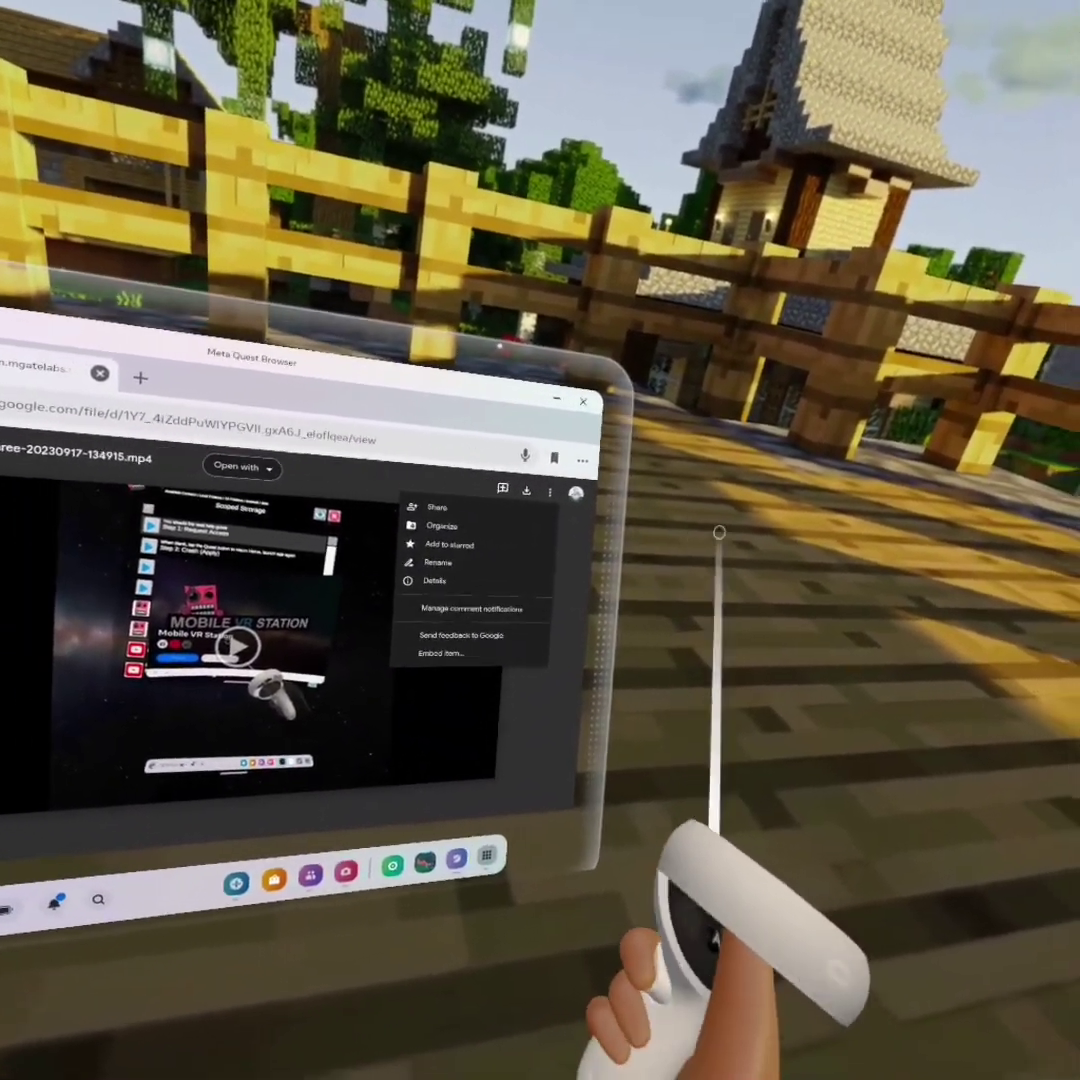
# - Close the Google Drive video tab and the Gmail tab
pyautogui.press('super')
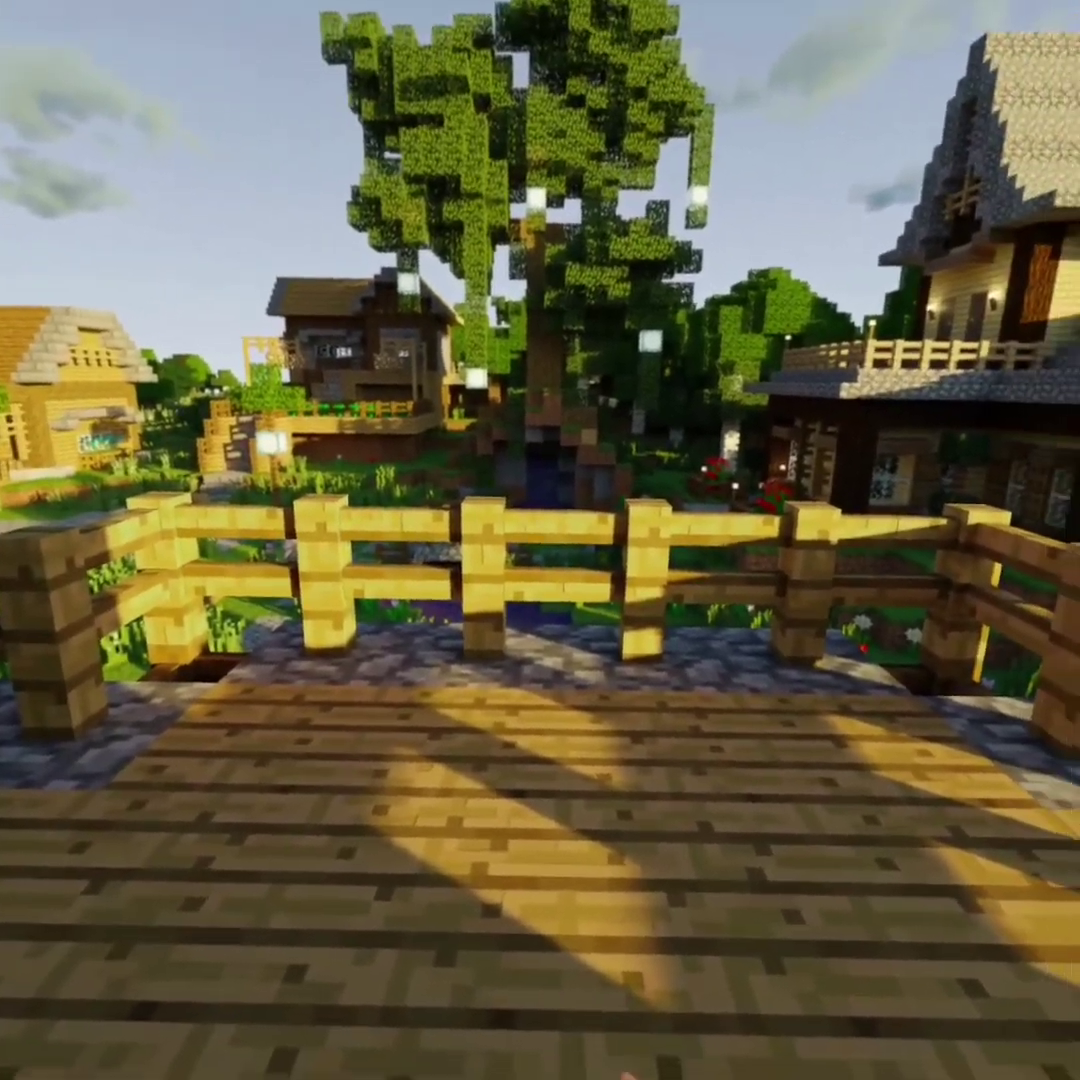
pyautogui.press('super')
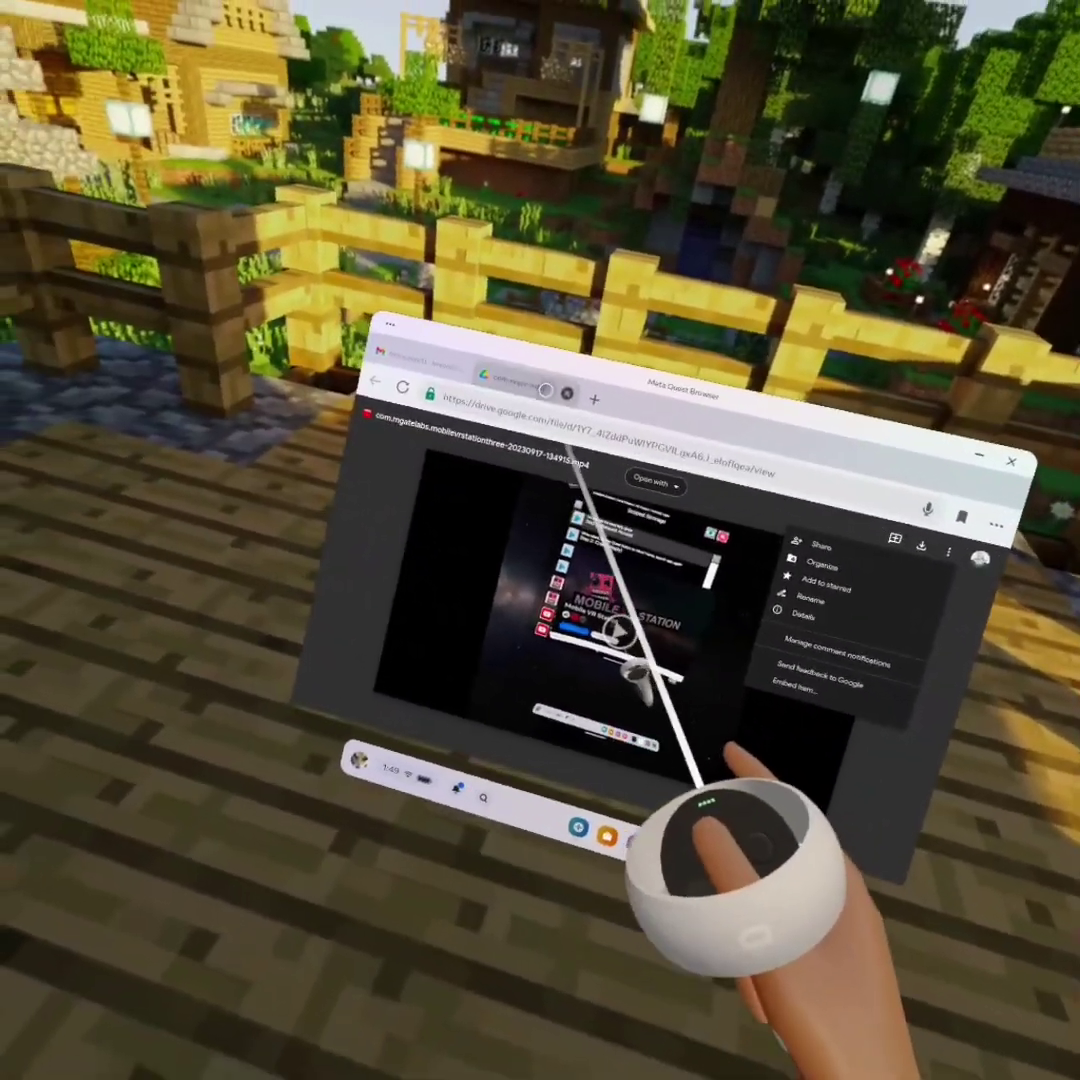
pyautogui.click(676, 502)
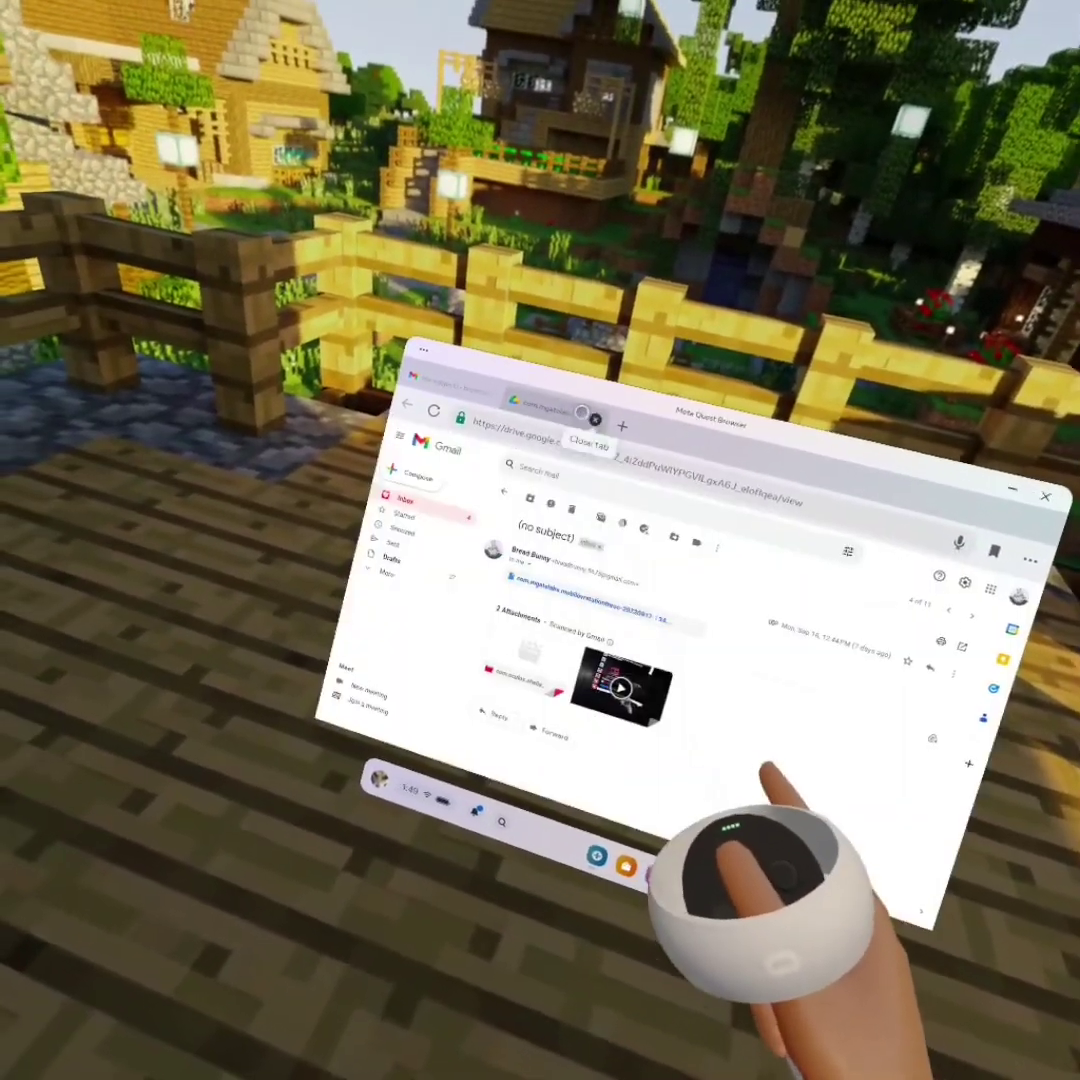
pyautogui.click(595, 419)
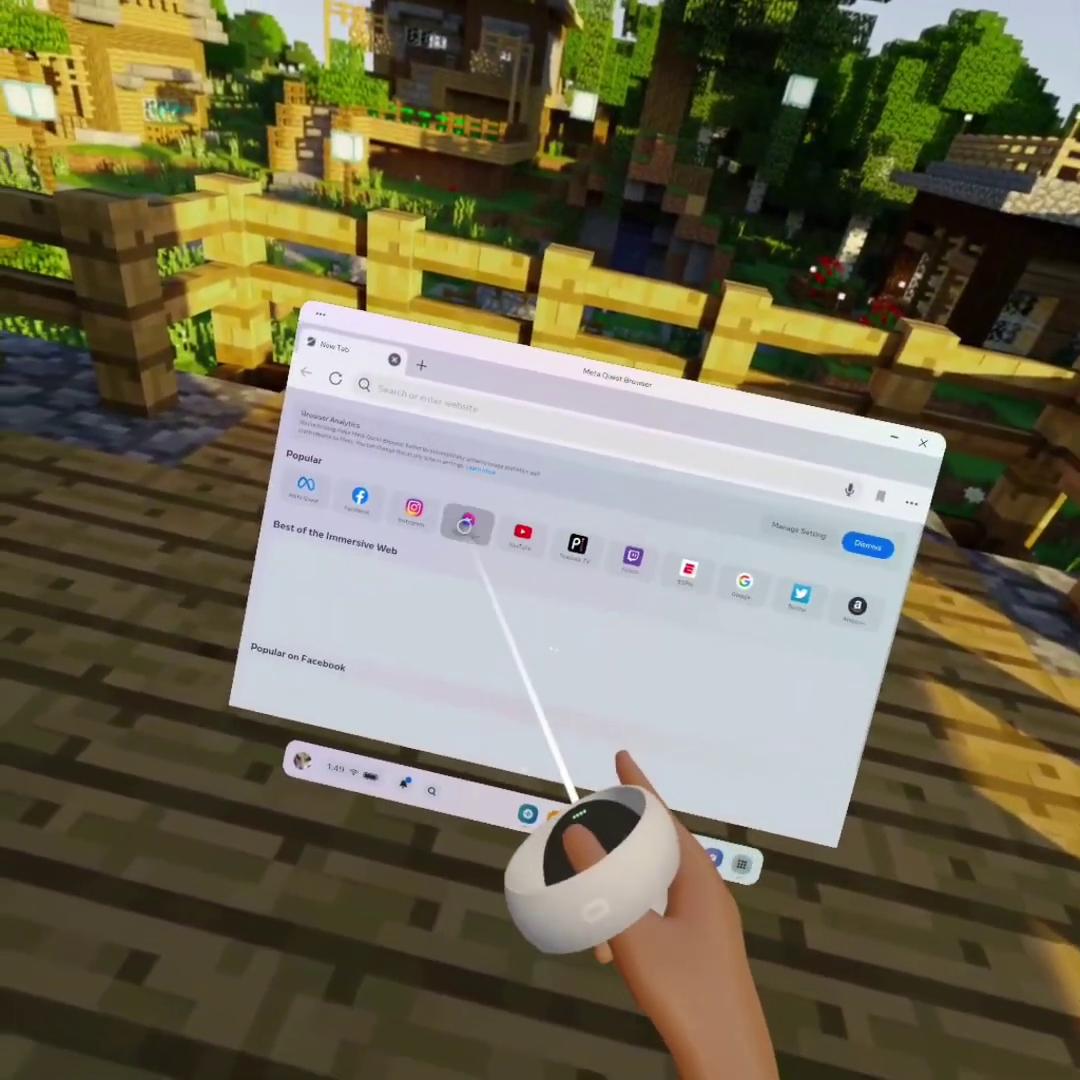
# - Open YouTube, go to the signed-in account's own channel, and look through its Home and About sections
pyautogui.click(537, 545)
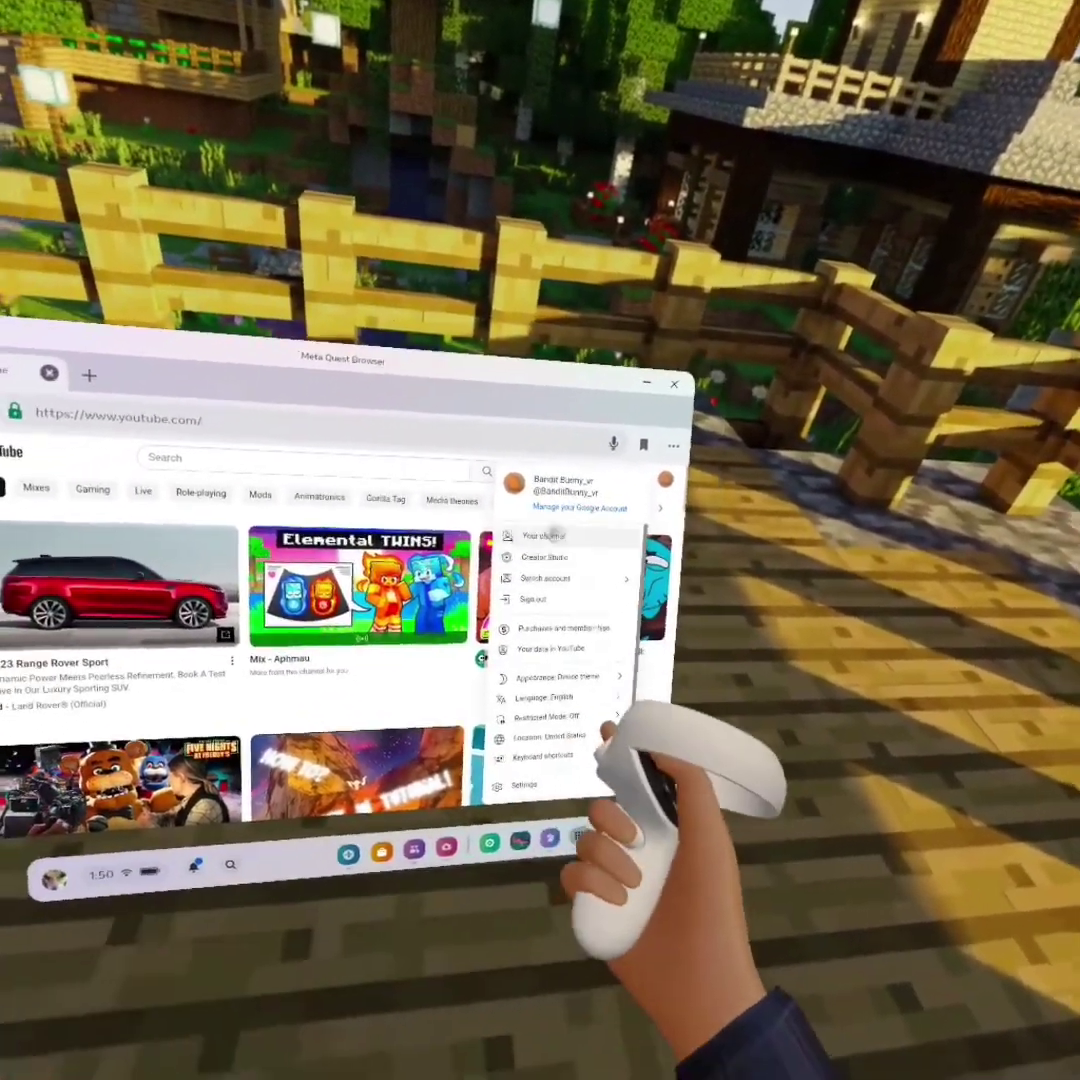
pyautogui.click(550, 535)
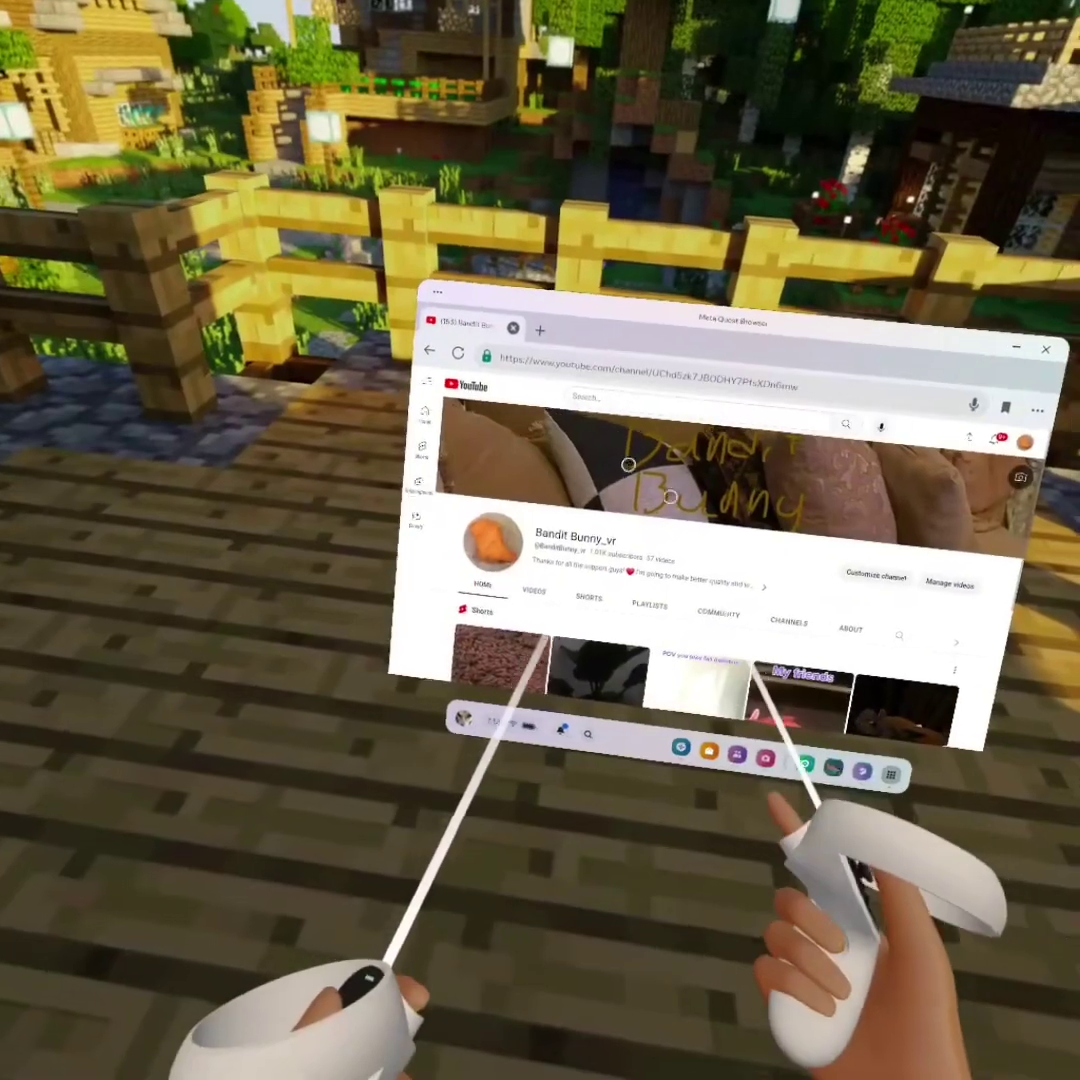
pyautogui.scroll(-2, 558, 553)
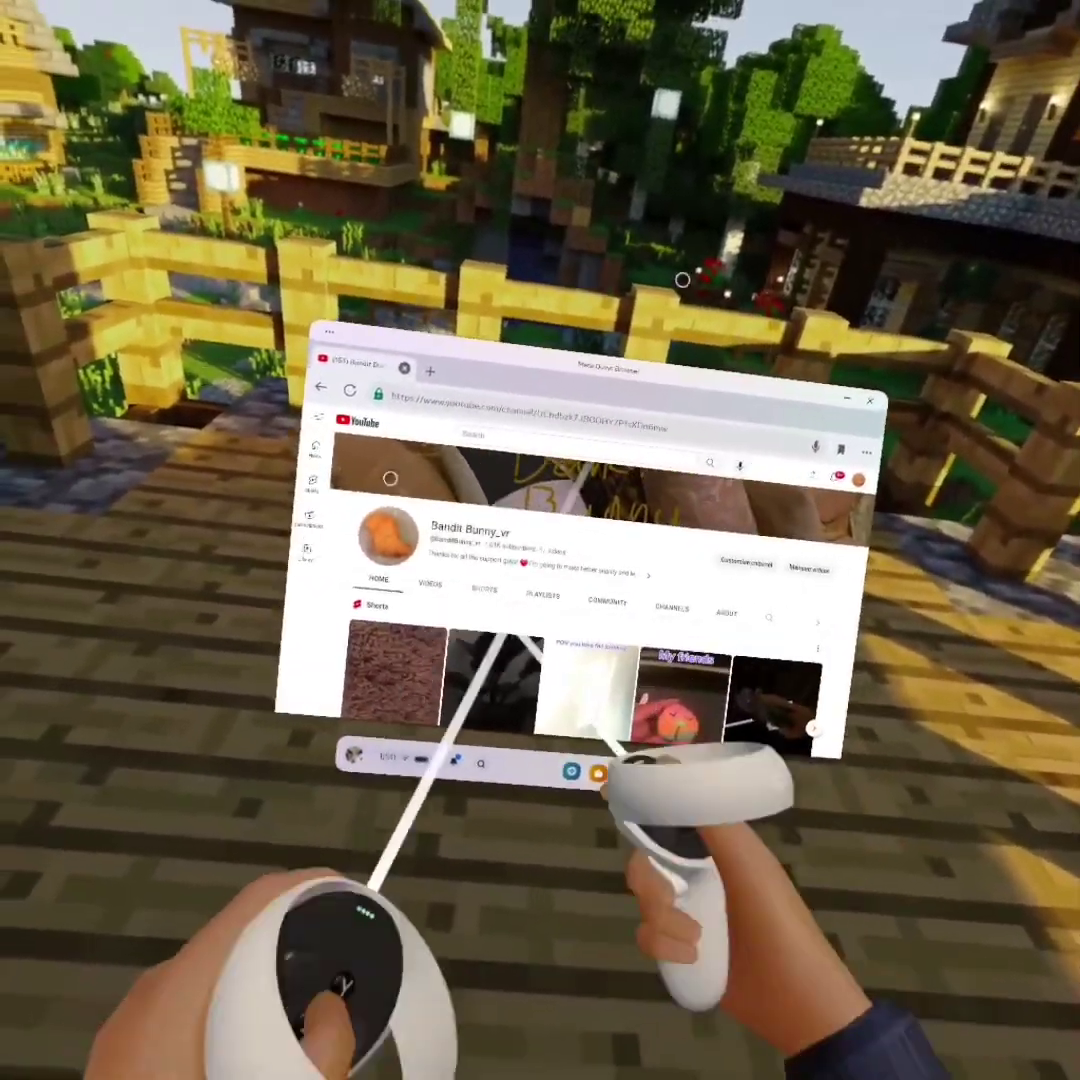
pyautogui.scroll(-5, 505, 635)
pyautogui.scroll(1, 575, 735)
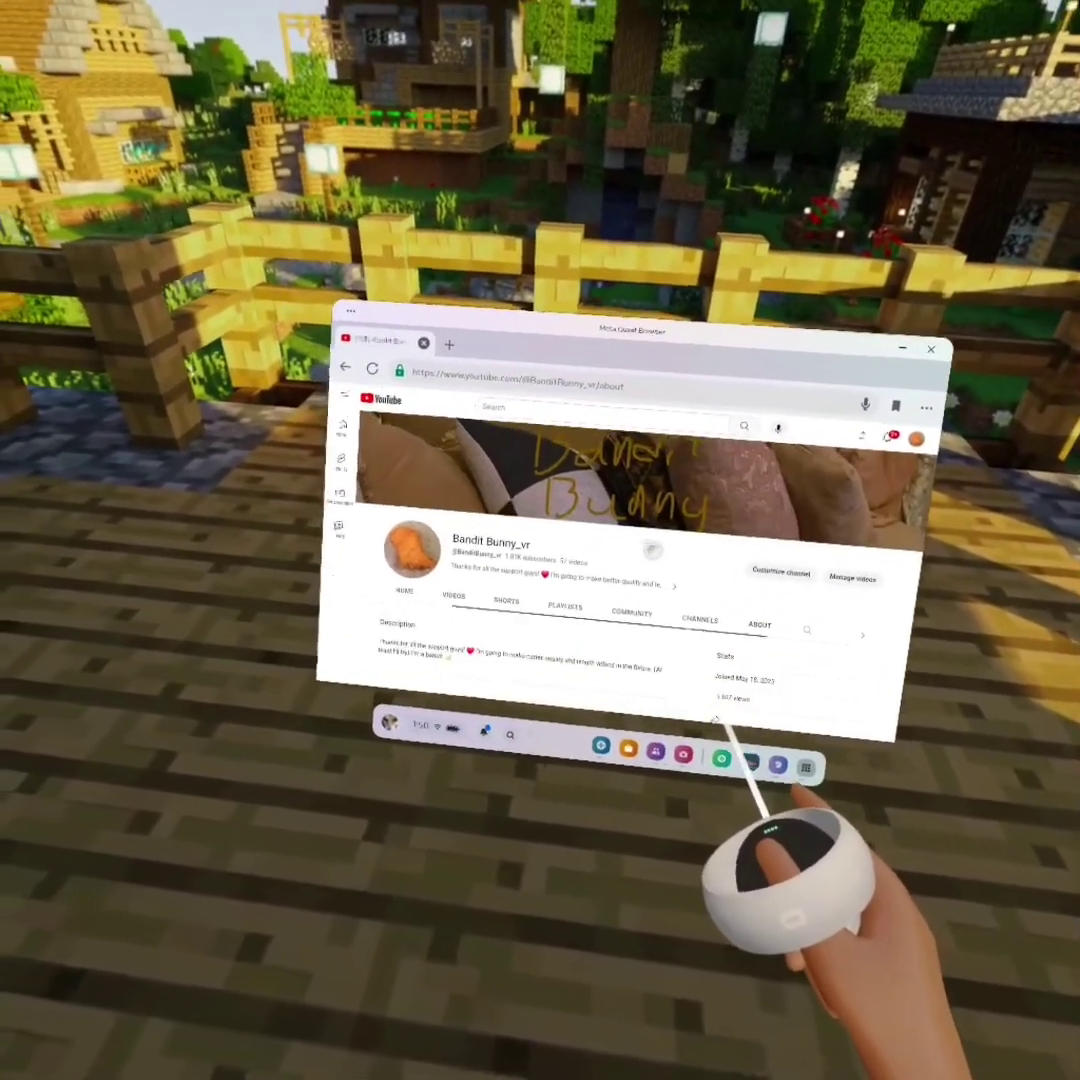
pyautogui.scroll(-2, 519, 534)
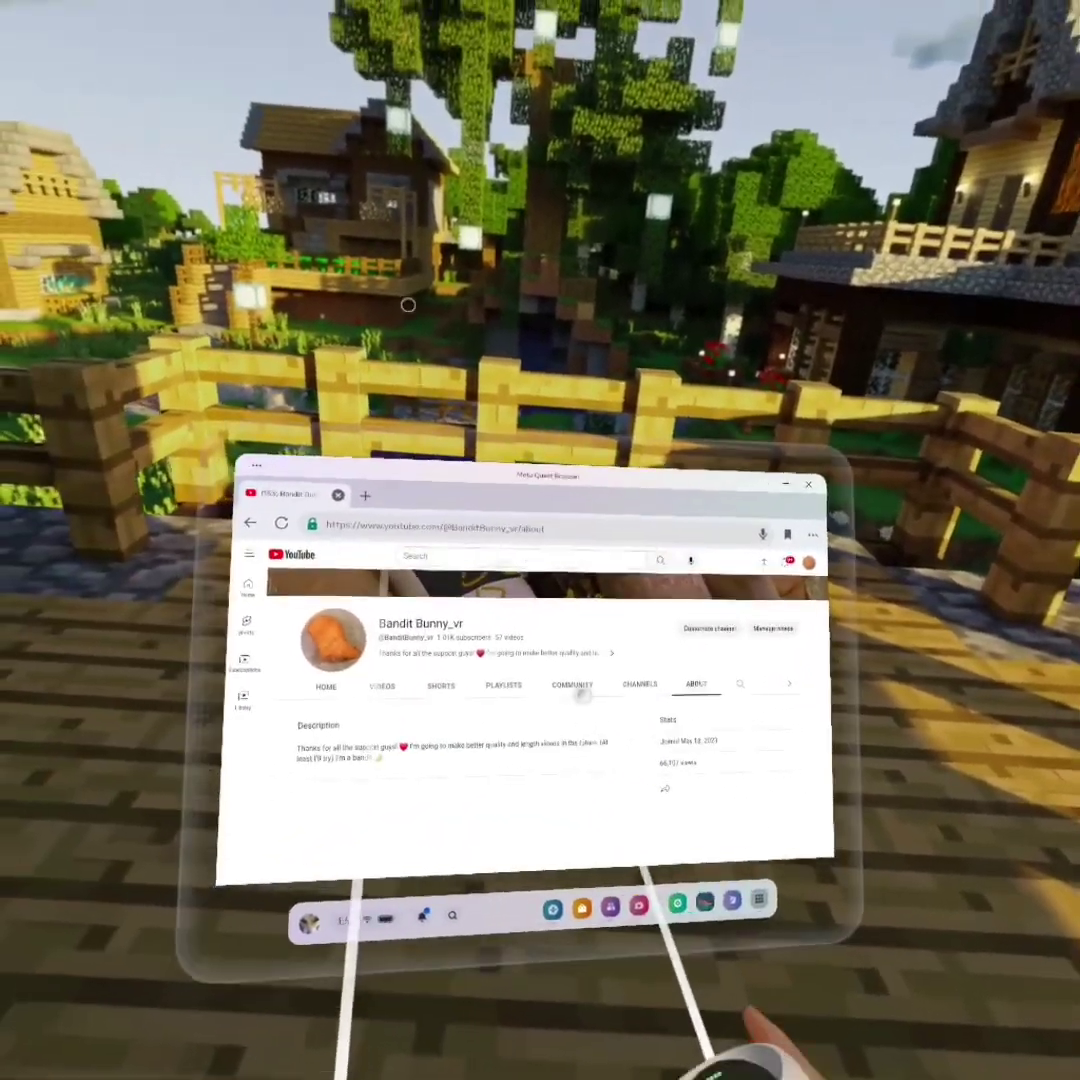
pyautogui.press('super')
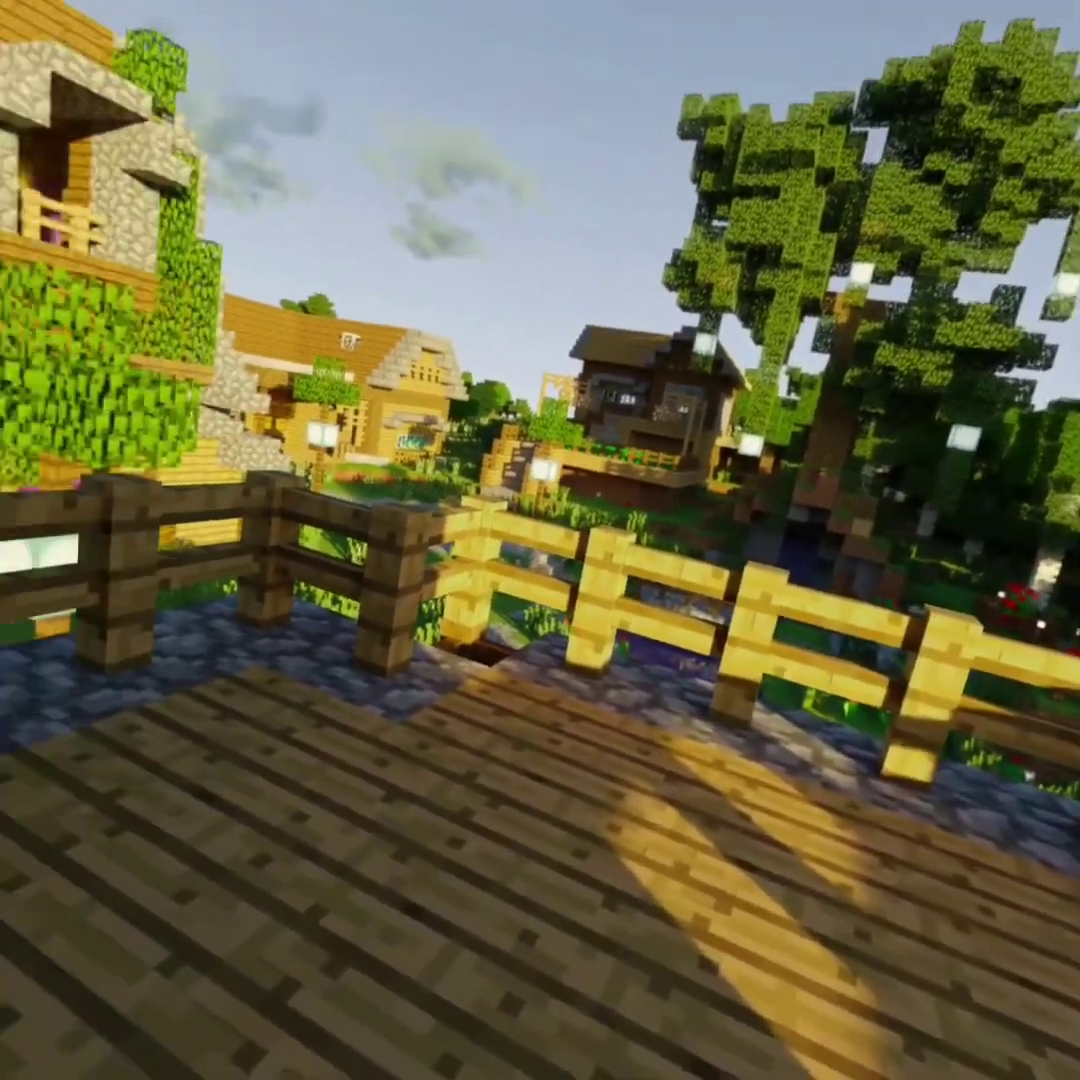